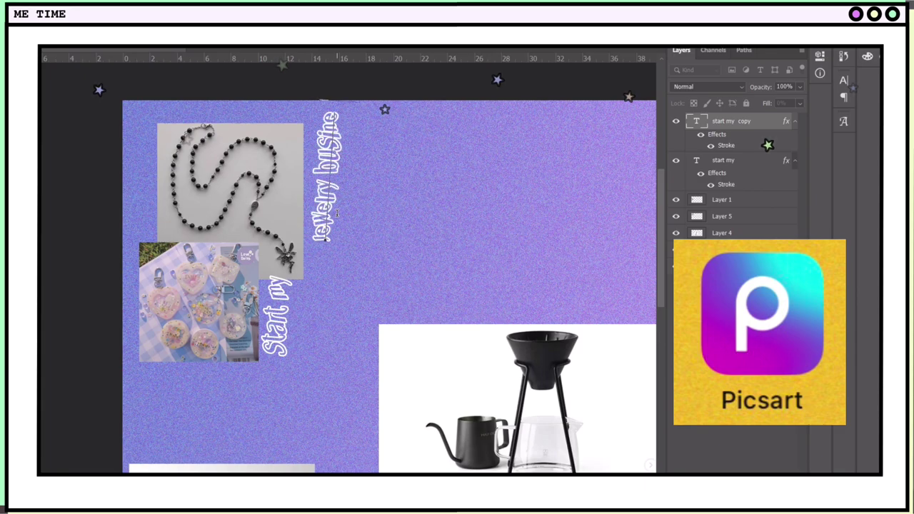
Scale the vertical "jewelry business" text and place it alongside the necklace photo, above the "start my" text.
left_click_drag(325, 171, 321, 210)
key("ctrl+t")
left_click_drag(407, 137, 409, 133)
key("Return")
left_click_drag(328, 187, 321, 184)
key("Right")
key("Right")
key("Right")
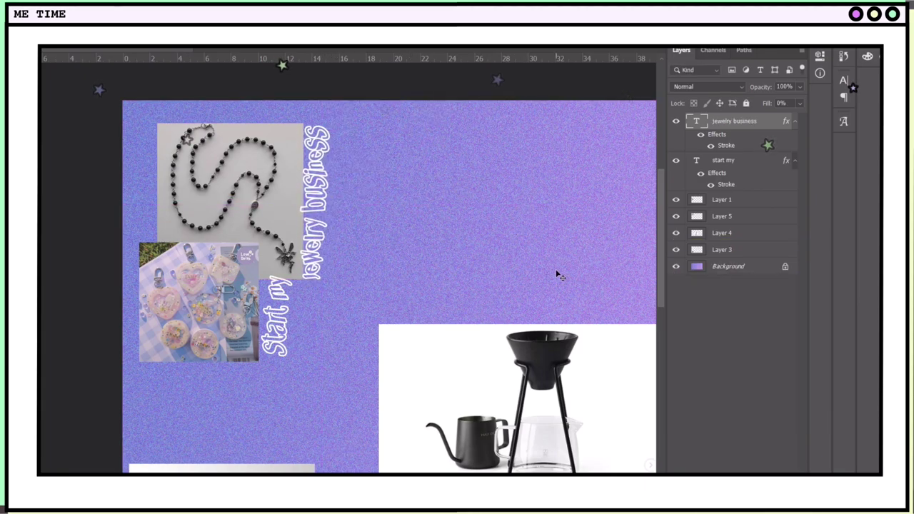
Draw white freehand corner lines and loops around the jewelry photos and their captions on a new layer.
key("ctrl+shift+n")
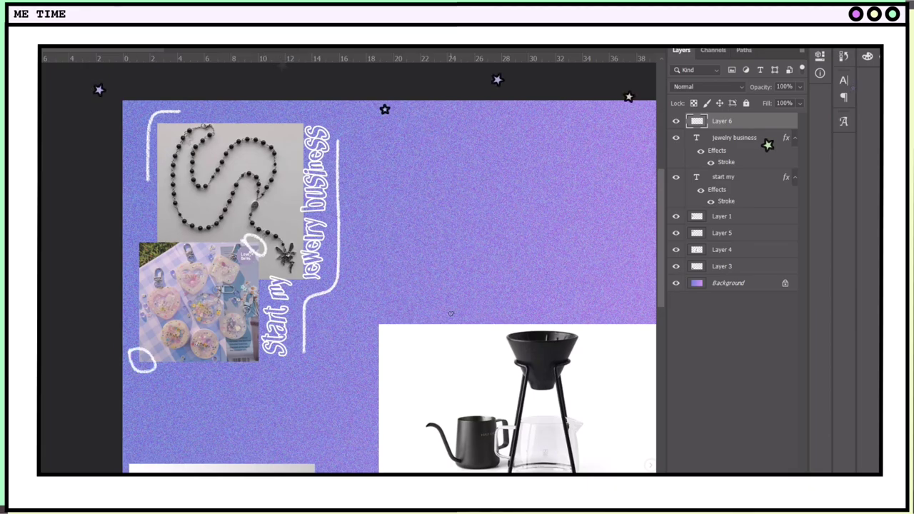
key("ctrl+0")
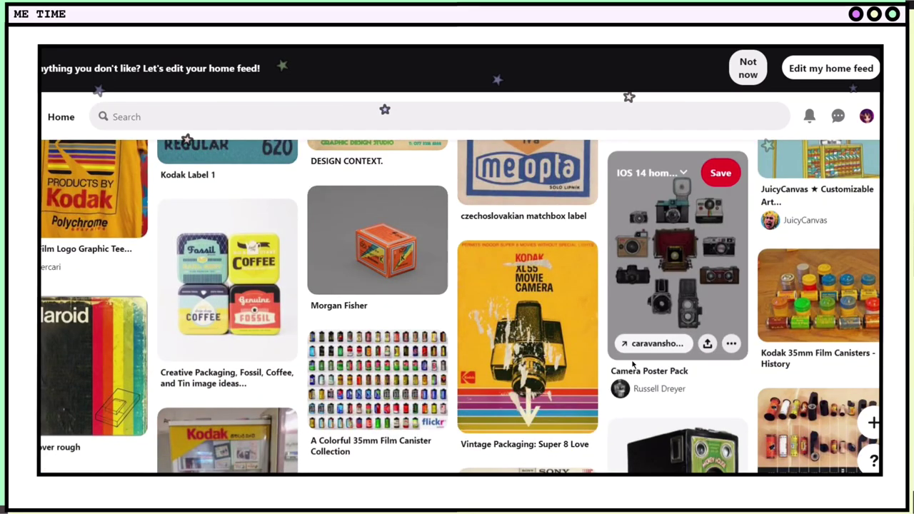
Switch to Pinterest, browse the vintage camera and film pins, and pick an image of stacked film boxes for the board.
scroll(528, 357, "down", 6)
left_click(368, 351)
scroll(369, 352, "down", 5)
left_click(95, 286)
key("alt+Left")
left_click(713, 312)
key("alt+Left")
left_click(711, 312)
right_click(307, 189)
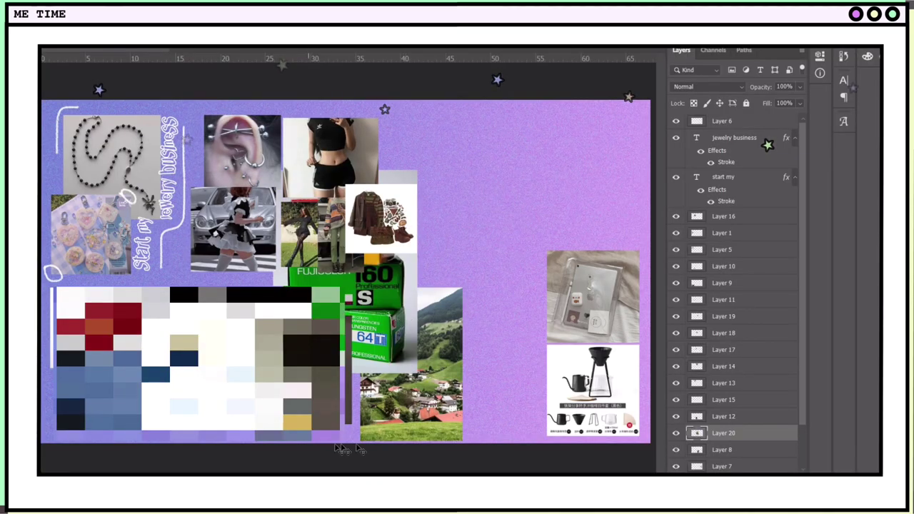
Move the film box layer higher in the stack, shrink the photo and place it above the tablet case photo.
left_click_drag(736, 432, 754, 212)
left_click_drag(344, 230, 502, 195)
key("ctrl+t")
left_click_drag(431, 235, 494, 234)
left_click_drag(532, 265, 606, 223)
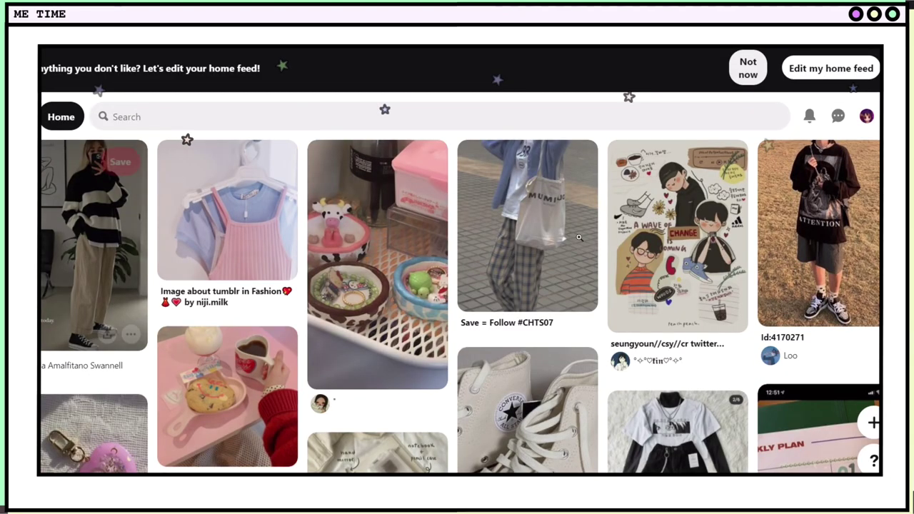
Switch to Pinterest, save the black-and-white journal page pin to the BUJO INSPO board and browse the feed for more images.
scroll(604, 452, "down", 10)
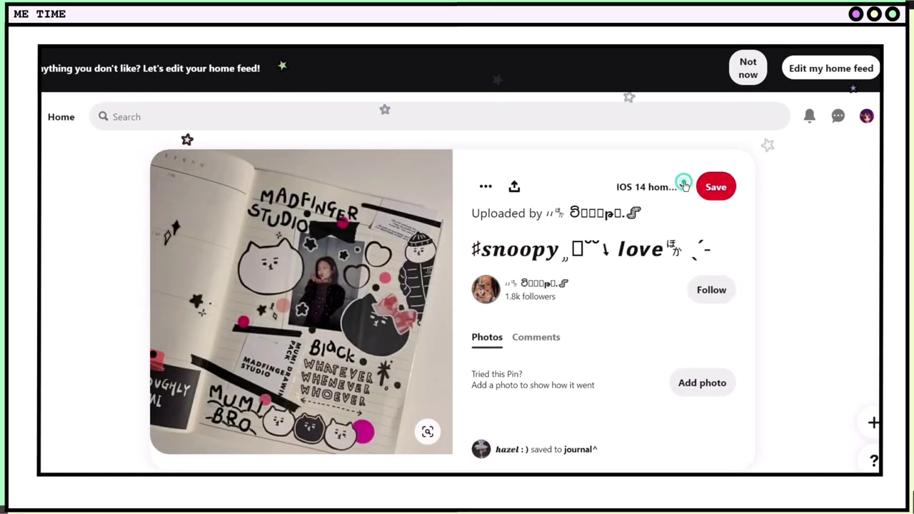
left_click(715, 186)
scroll(428, 127, "down", 10)
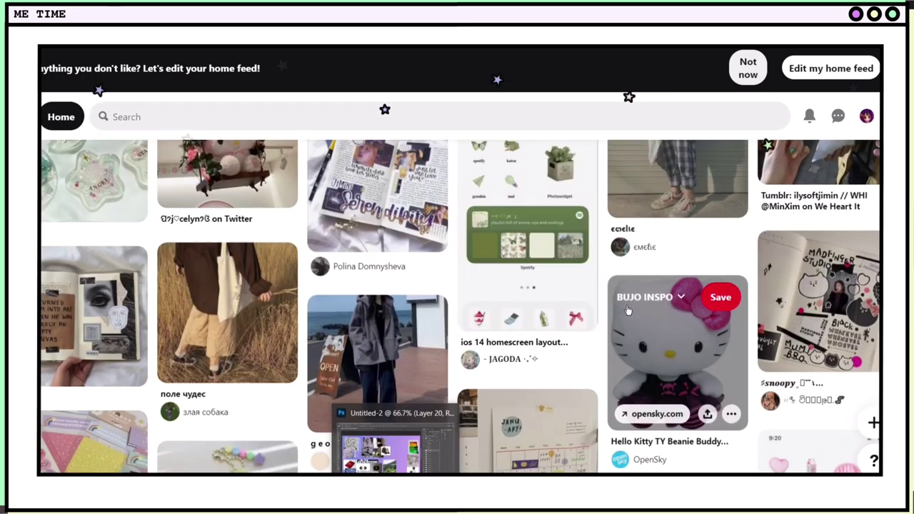
scroll(626, 305, "down", 4)
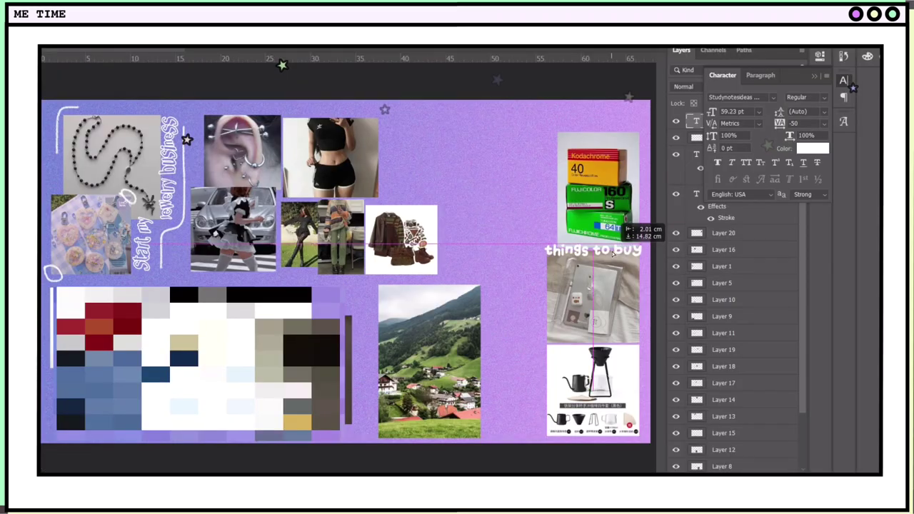
Place the "things to buy" text between the film box and tablet photos, and add "Style and body" beside the black outfit photo.
left_click_drag(627, 249, 628, 253)
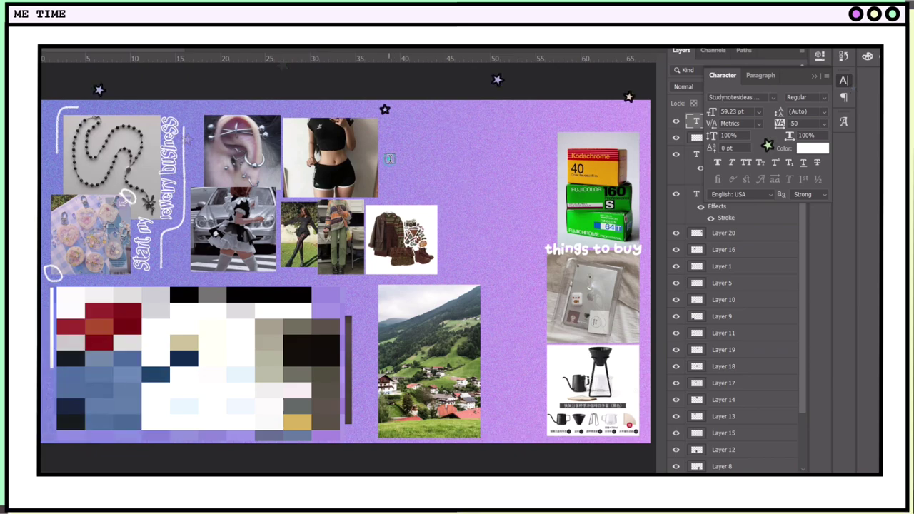
left_click(390, 156)
type("F")
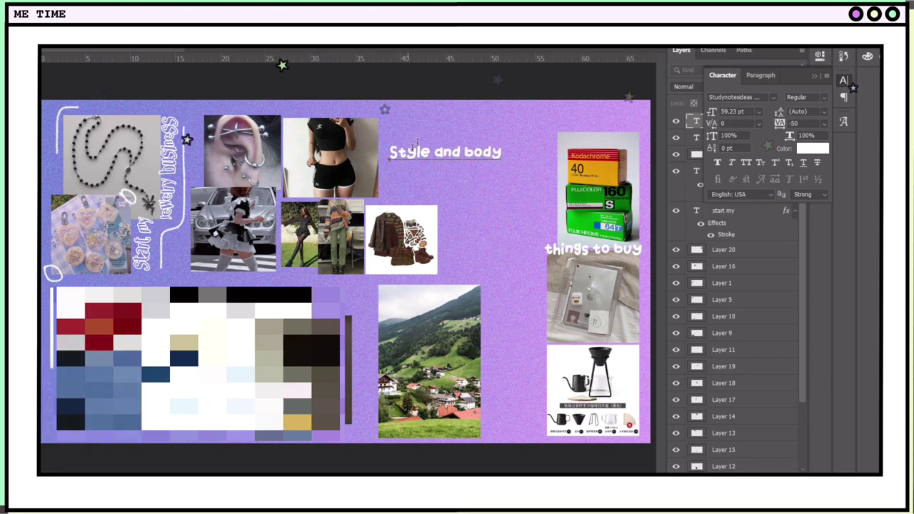
Break "Style and body" into two lines, enlarge it and place it next to the black outfit photo.
left_click(433, 152)
key("Return")
key("ctrl+Return")
key("ctrl+t")
left_click_drag(390, 142, 362, 128)
left_click_drag(398, 174, 418, 175)
key("Return")
Set the leading of the "Style and body" text to 60 pt.
double_click(696, 122)
left_click(843, 80)
left_click(823, 112)
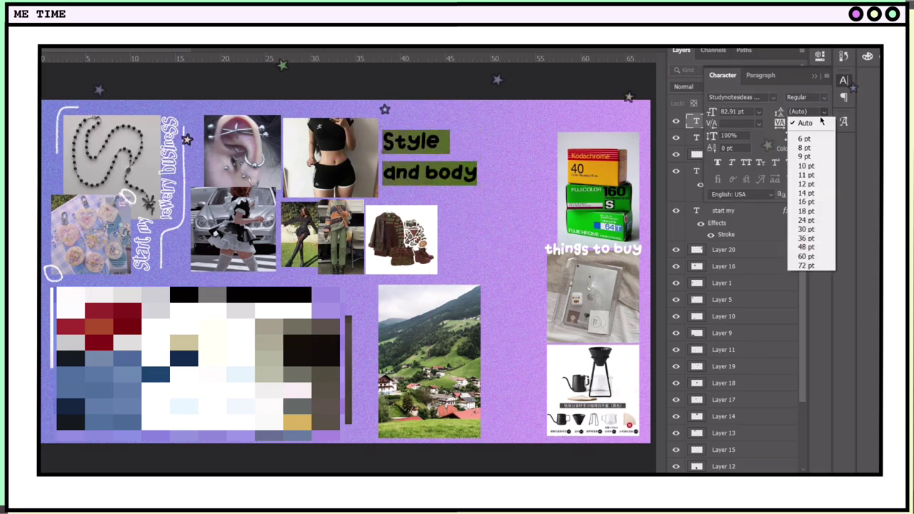
left_click(810, 245)
left_click(823, 112)
left_click(806, 258)
Change the "Style and body" text to a serif font with tracking 0 and Auto leading.
left_click(165, 37)
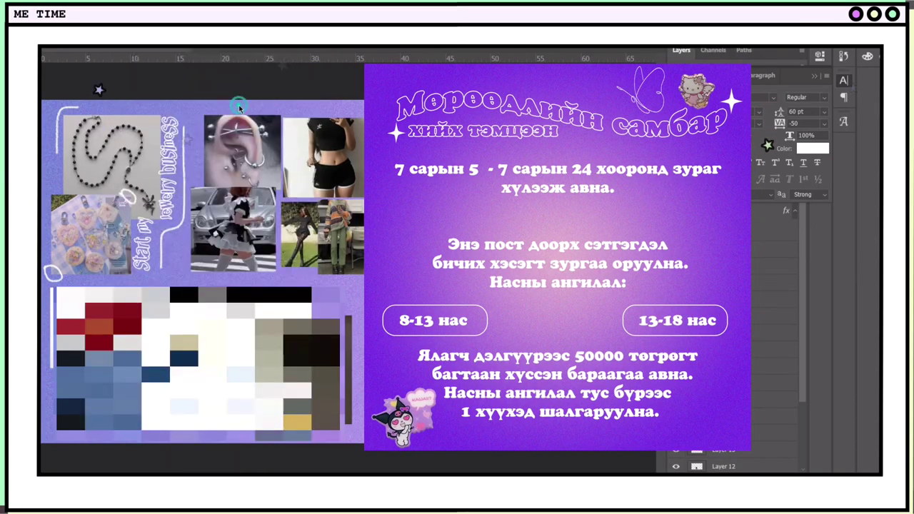
left_click(823, 122)
left_click(812, 197)
left_click(823, 123)
left_click(814, 197)
left_click(823, 113)
left_click(804, 122)
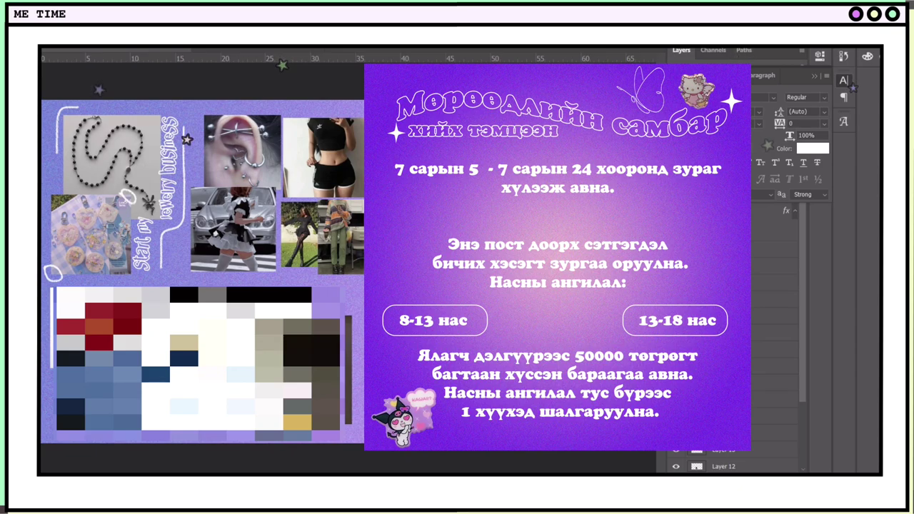
Add a Stroke effect to the "Style and body" text and set its layer fill to 0%.
left_click(843, 80)
double_click(776, 124)
left_click(862, 182)
left_click(800, 103)
left_click_drag(797, 119, 729, 120)
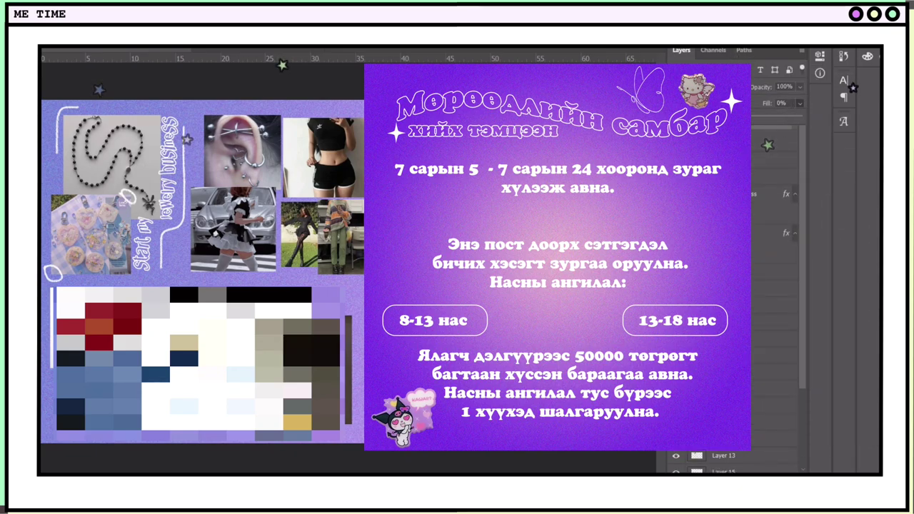
Add the text "University, internship, job and stuffs" beside the pixelated photo and shift it slightly upward.
left_click(773, 389)
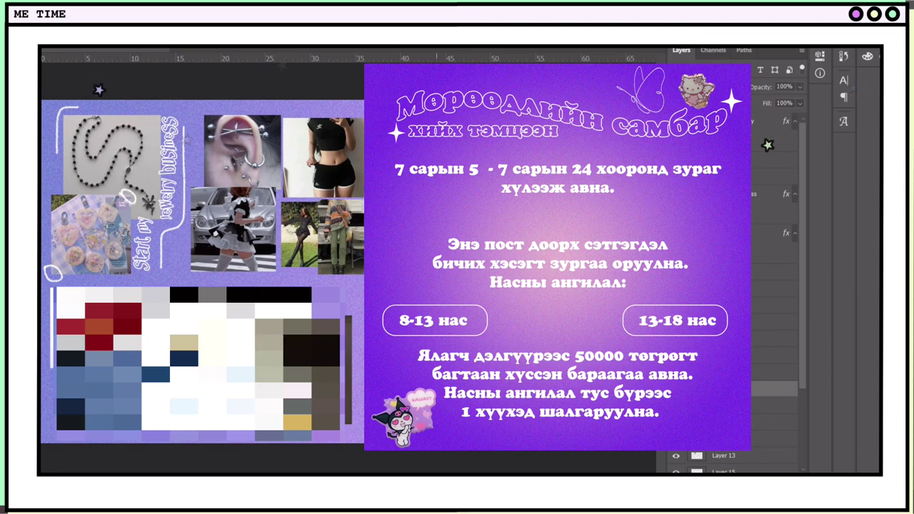
left_click(477, 271)
left_click(360, 318)
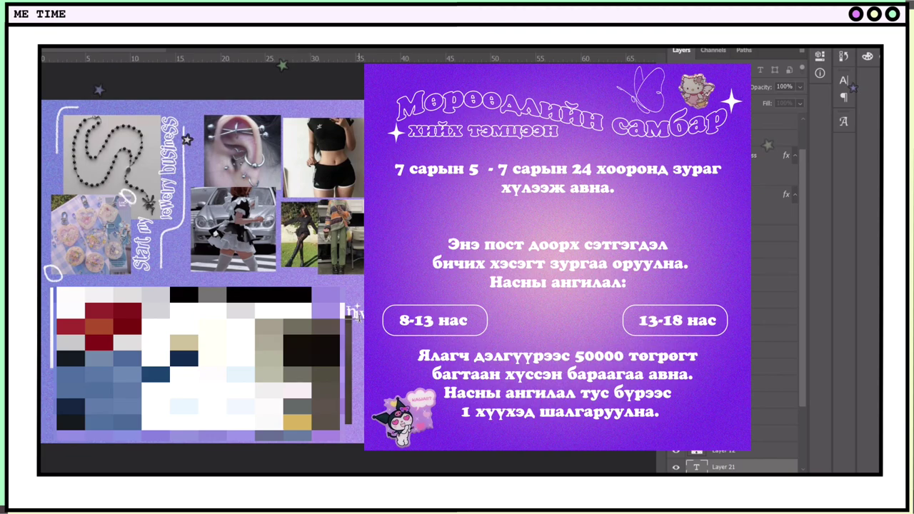
key("ctrl+Return")
left_click_drag(381, 312, 372, 295)
Set the university text's font to Studynotesideas and its tracking to -75.
key("ctrl+a")
left_click(174, 33)
left_click(164, 59)
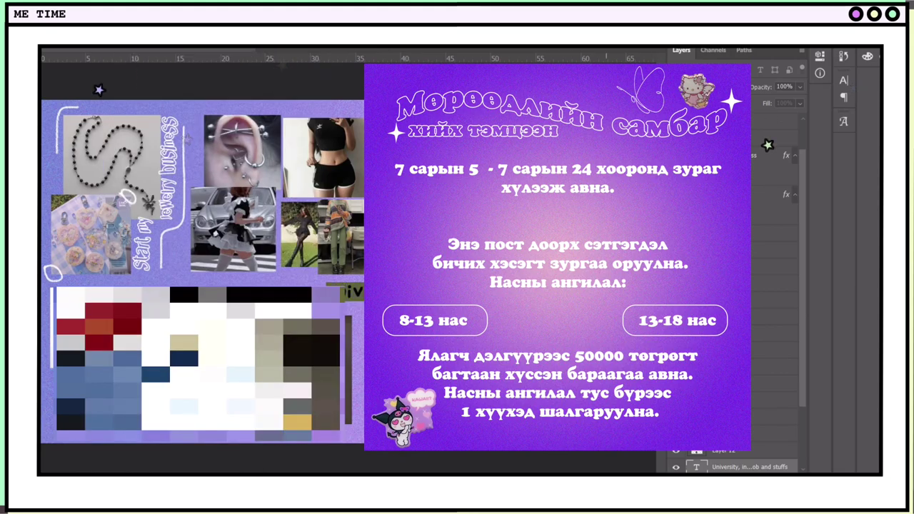
left_click(843, 80)
left_click(825, 124)
left_click(809, 161)
left_click(825, 124)
left_click(810, 143)
key("ctrl+Return")
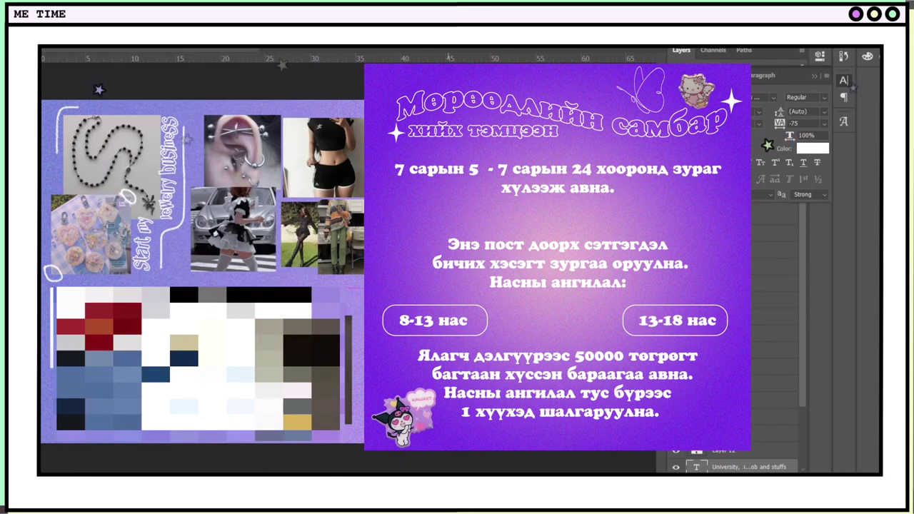
Shorten the university text to "University, internship, job" and move its layer directly above Layer 20.
key("BackSpace")
key("BackSpace")
key("BackSpace")
key("BackSpace")
key("BackSpace")
key("BackSpace")
key("BackSpace")
key("BackSpace")
key("BackSpace")
key("BackSpace")
key("BackSpace")
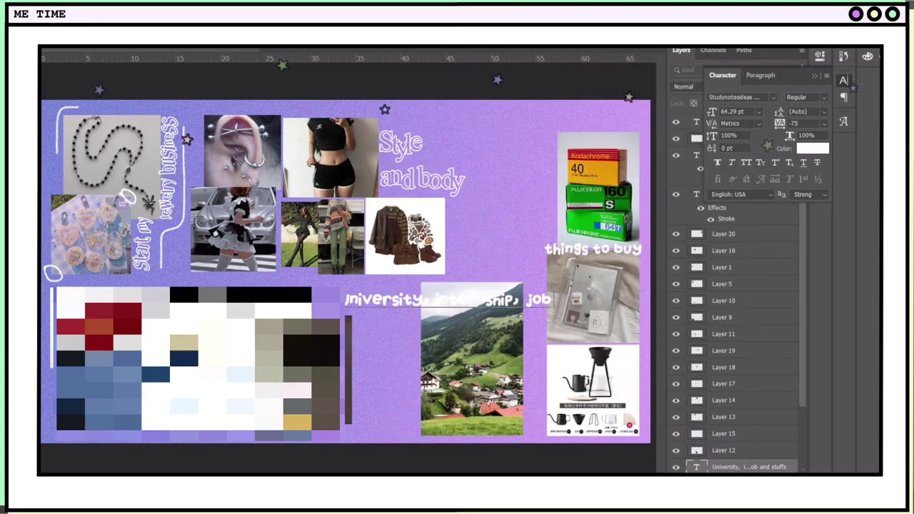
left_click_drag(749, 467, 746, 234)
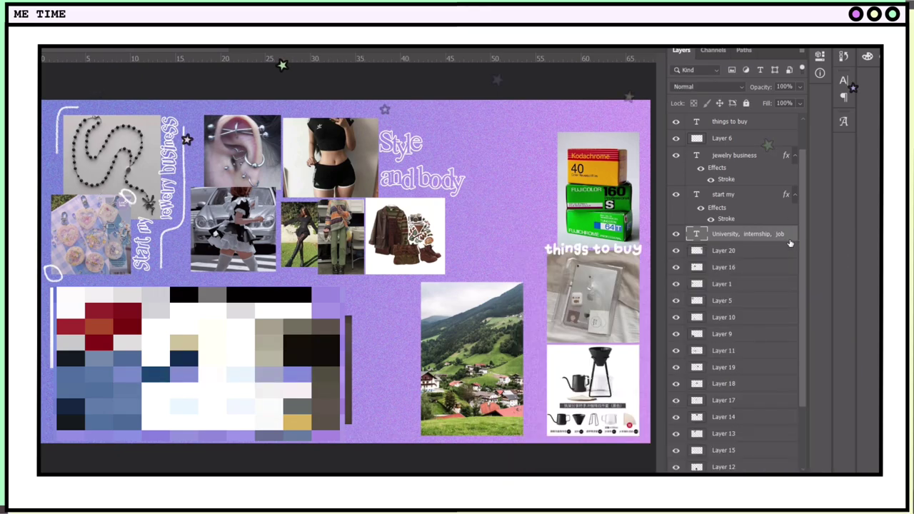
Apply a Drop Shadow to the university text with 100% opacity, 69 px distance and 120 px size, leaving Stroke off.
double_click(793, 233)
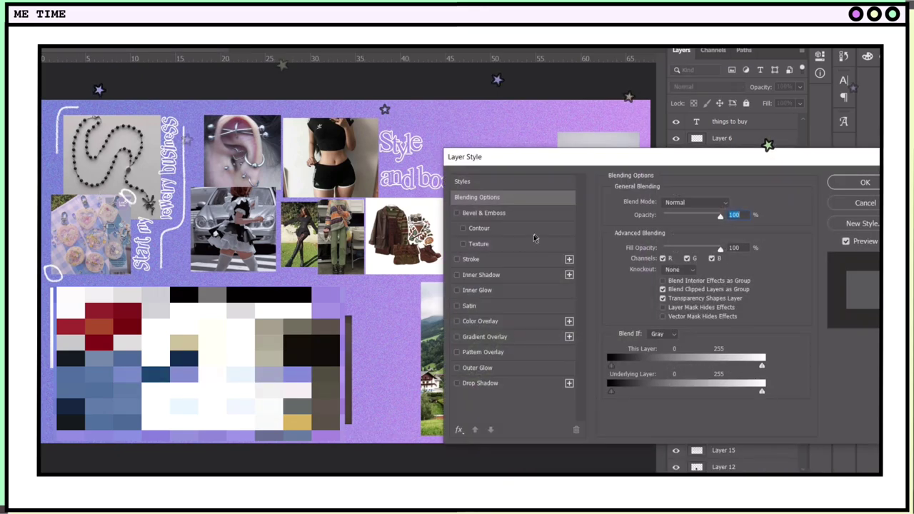
left_click(492, 261)
left_click(471, 383)
left_click(457, 259)
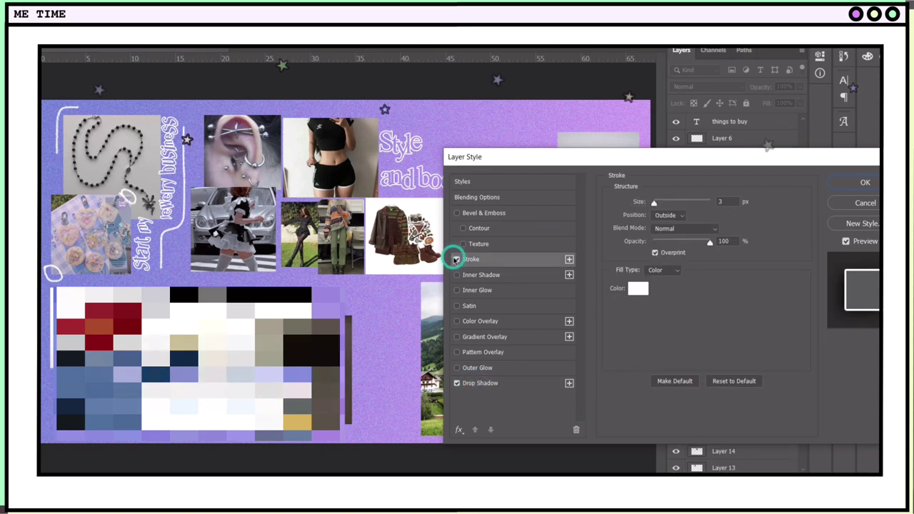
left_click(479, 383)
left_click_drag(680, 282, 688, 256)
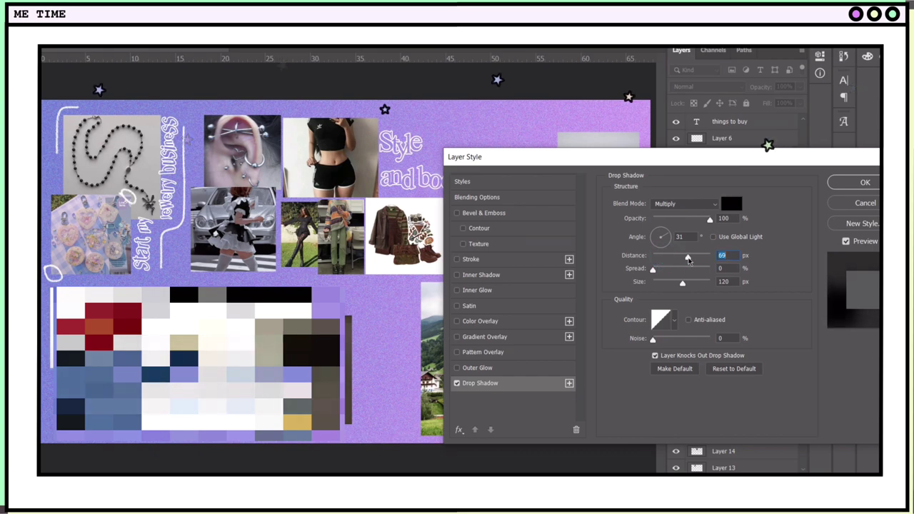
mouse_move(709, 220)
left_mouse_down()
mouse_move(655, 221)
mouse_move(712, 221)
left_mouse_up()
left_click(857, 183)
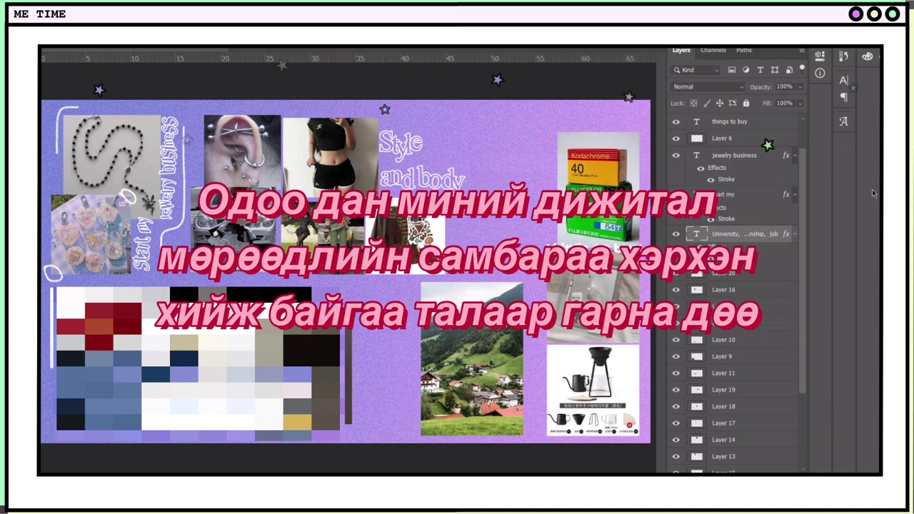
Apply a text warp to the "University, internship, job" text.
triple_click(245, 374)
left_click(415, 30)
left_click_drag(543, 426, 526, 284)
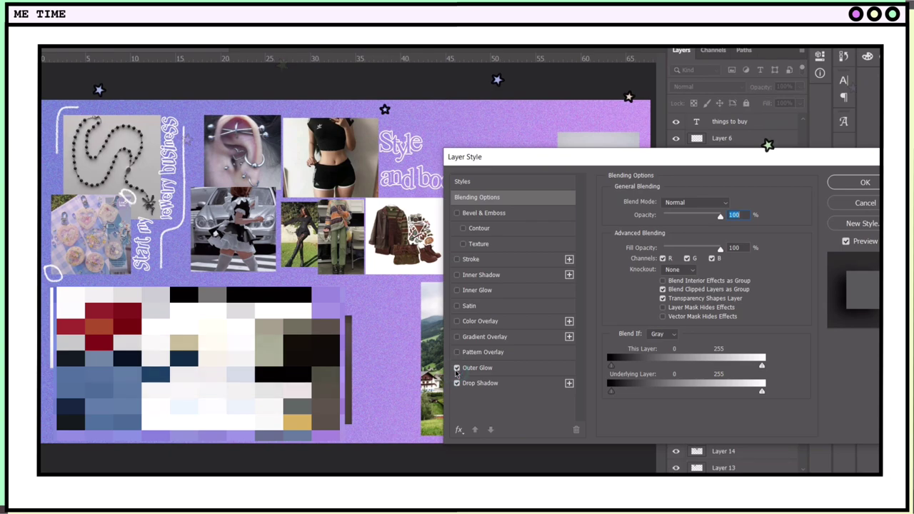
Turn off Outer Glow and Drop Shadow on the university text and enable Stroke instead.
left_click(457, 369)
left_click(457, 383)
left_click(457, 259)
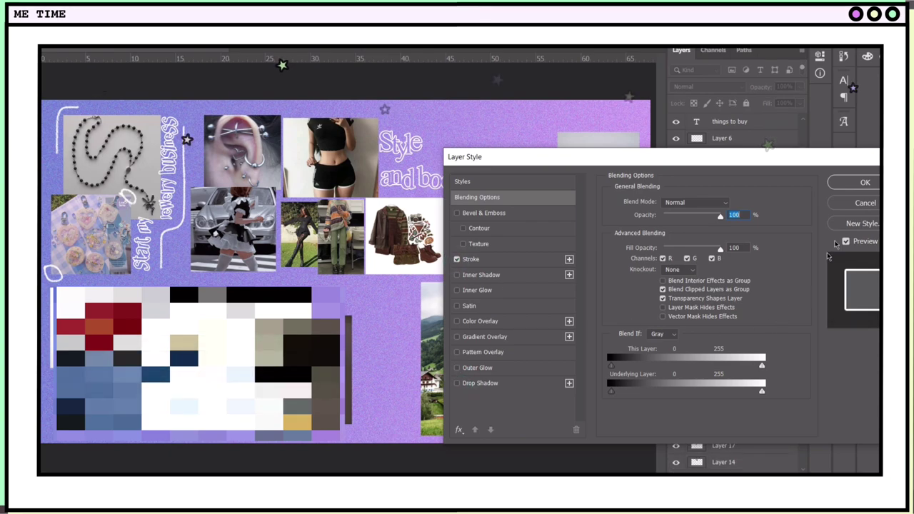
left_click(863, 183)
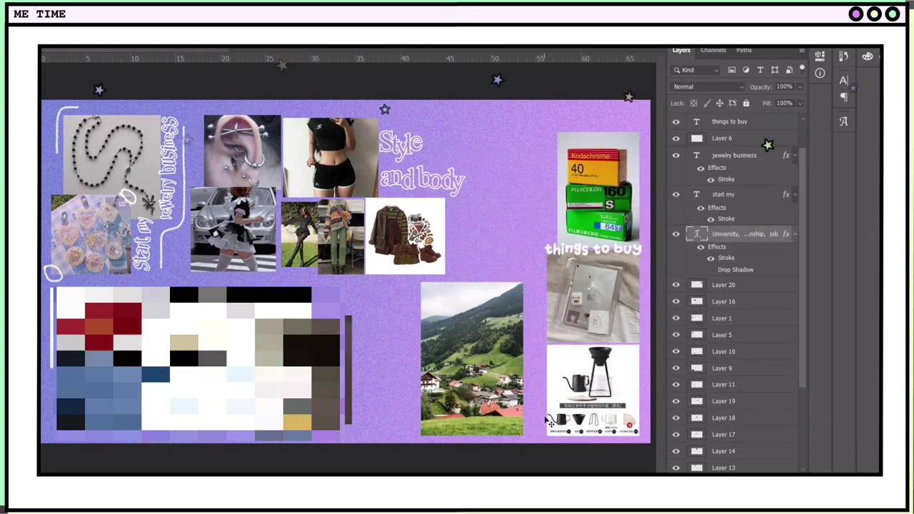
Add a "Travel" text at the lower edge of the mountain photo and choose a playful handwritten font.
left_click(397, 415)
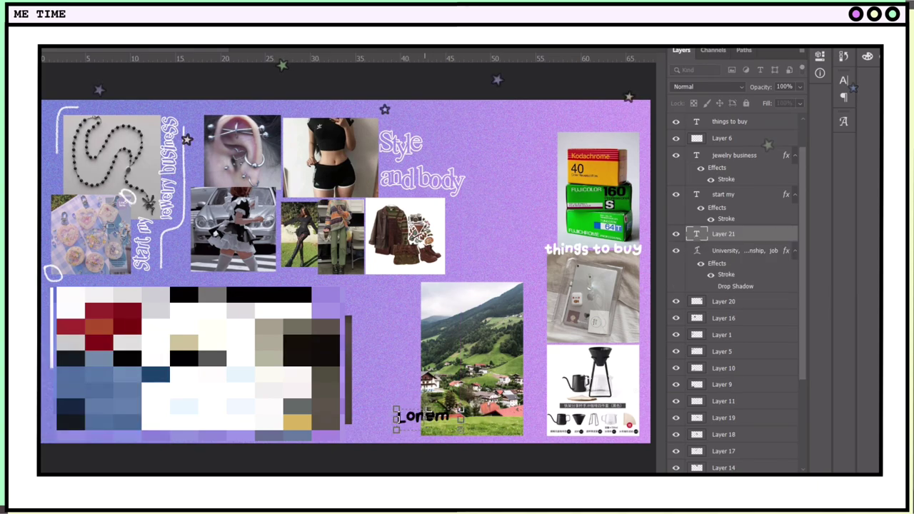
double_click(425, 416)
left_click(174, 34)
left_click(122, 352)
left_click(514, 33)
Create a new "Travel" text over the mountain photo's lower edge and delete the earlier Travel layer.
left_click(402, 415)
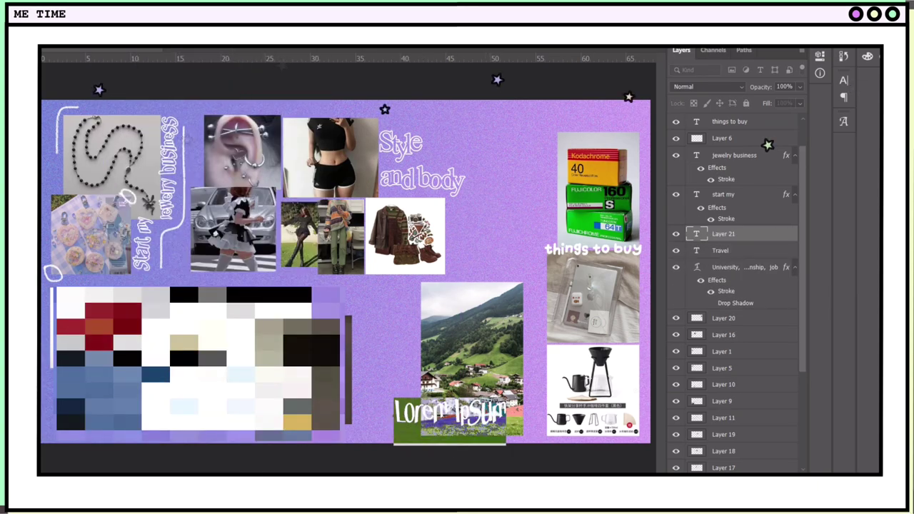
key("ctrl+Return")
left_click(727, 249)
key("Delete")
left_click(728, 235)
triple_click(421, 412)
type("Travel")
double_click(422, 410)
key("ctrl+Return")
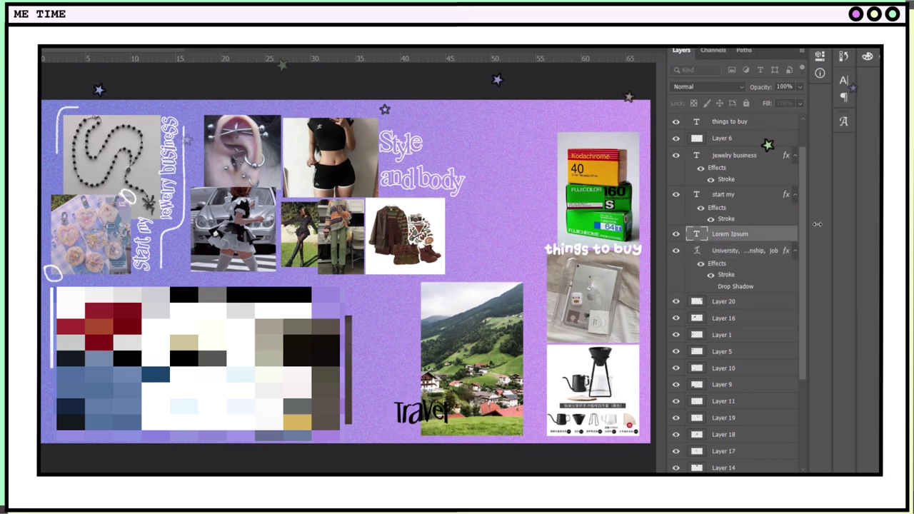
Add a Stroke effect to the "Travel" text and lower its layer fill until only the outline shows.
double_click(790, 236)
left_click(483, 259)
left_click(863, 182)
left_click(799, 105)
left_click_drag(798, 116, 740, 116)
Move and enlarge the outlined "Travel" text over the lower part of the mountain photo.
left_click_drag(421, 411, 485, 377)
key("ctrl+t")
left_click_drag(448, 397, 426, 421)
key("Return")
Shift the mountain photo toward the pixelated photo and scale it down behind the "Travel" text.
left_click_drag(449, 344, 421, 342)
key("ctrl+t")
left_click_drag(393, 281, 408, 302)
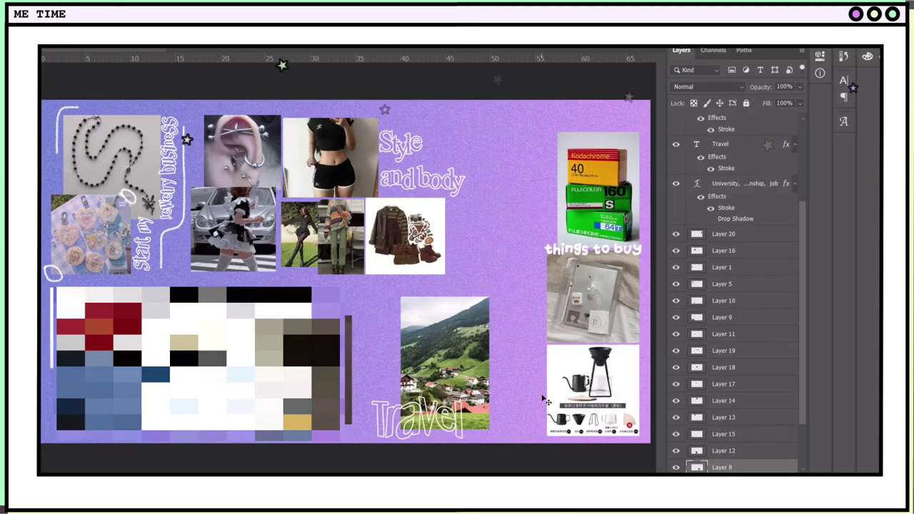
On a new layer above "Style and body", draw a white cat face between the mountain and tablet photos.
scroll(766, 191, "up", 4)
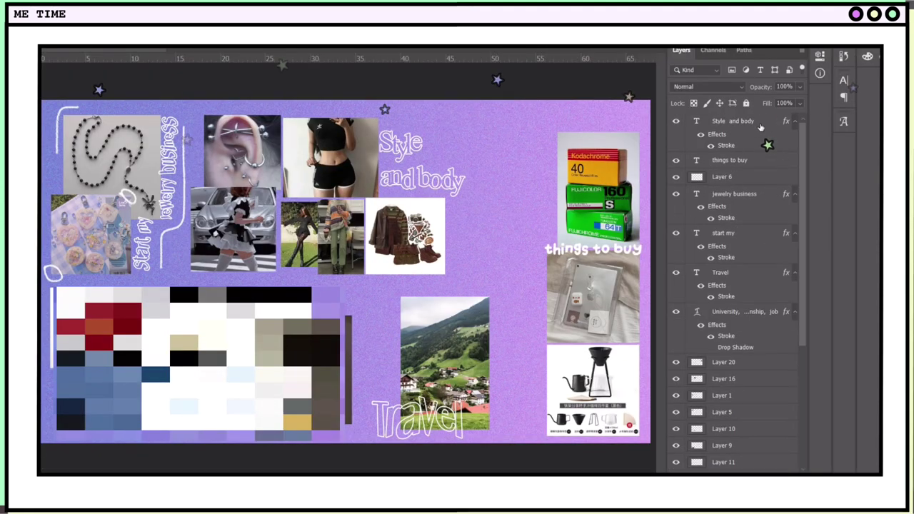
left_click(761, 126)
key("ctrl+alt+shift+n")
scroll(346, 270, "up", 6)
scroll(414, 286, "right", 6)
scroll(479, 409, "down", 6)
scroll(402, 277, "up", 3)
mouse_move(402, 276)
left_mouse_down()
mouse_move(497, 242)
mouse_move(518, 282)
left_mouse_up()
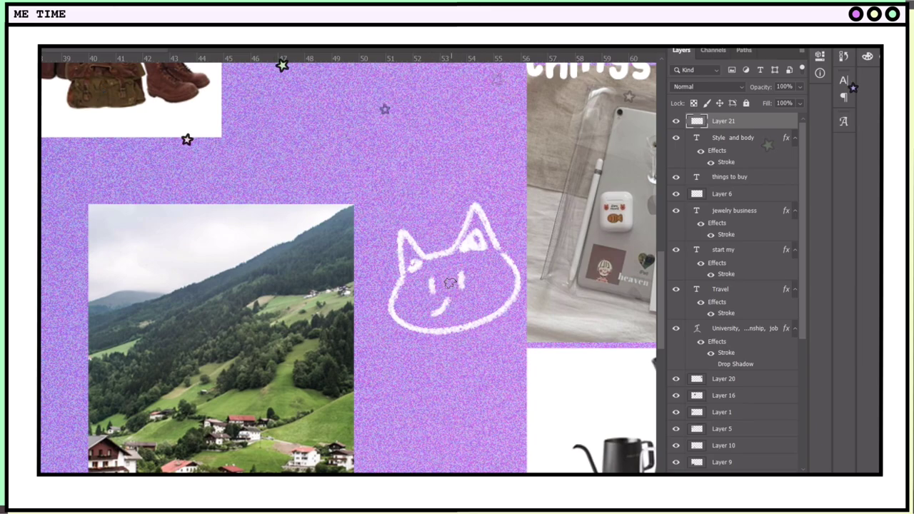
Draw whiskers on both sides of the cat's face, finish its mouth and undo the last stray stroke.
left_click_drag(386, 307, 389, 327)
left_click_drag(521, 277, 537, 275)
left_click_drag(520, 290, 534, 294)
scroll(528, 294, "down", 2)
left_click_drag(413, 303, 428, 314)
key("ctrl+z")
scroll(441, 377, "left", 1)
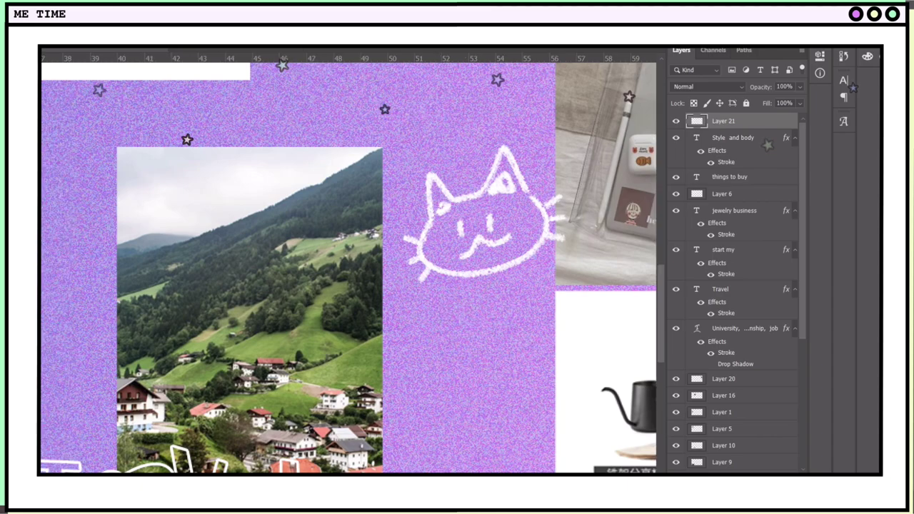
Draw a white circle below the cat face as a head outline, undoing the stray strokes.
scroll(442, 376, "right", 1)
scroll(441, 377, "down", 3)
left_click_drag(398, 247, 427, 251)
mouse_move(421, 271)
left_mouse_down()
mouse_move(474, 306)
mouse_move(453, 319)
left_mouse_up()
key("ctrl+z")
key("ctrl+z")
key("ctrl+z")
mouse_move(429, 263)
left_mouse_down()
mouse_move(474, 314)
mouse_move(412, 330)
mouse_move(448, 317)
mouse_move(384, 290)
mouse_move(442, 268)
left_mouse_up()
key("ctrl+z")
key("ctrl+z")
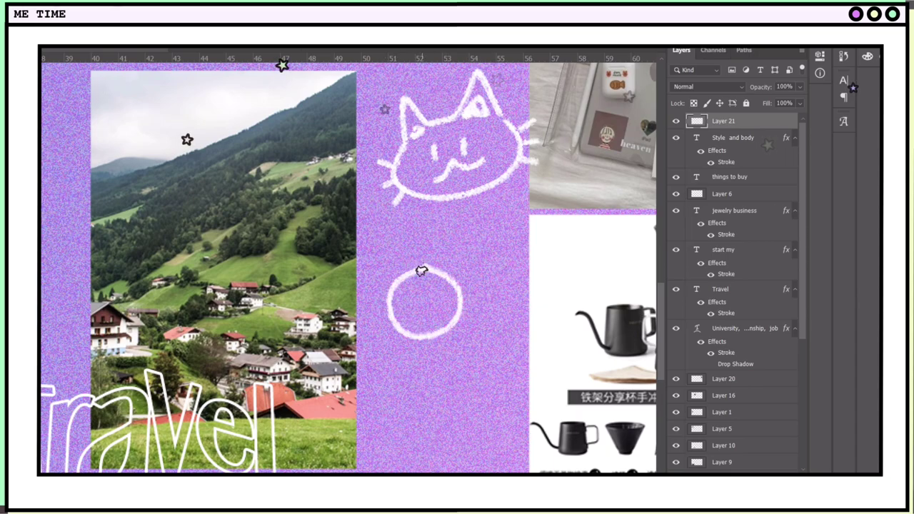
Add arched eyes, a smile and two long floppy ears to the circle, redoing the first ear stroke.
left_click_drag(404, 301, 422, 298)
left_click_drag(432, 303, 441, 297)
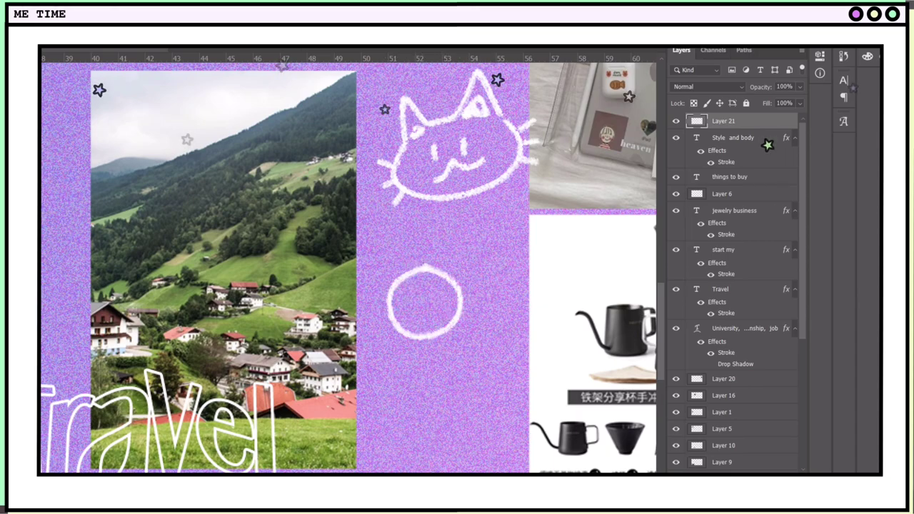
left_click_drag(423, 266, 371, 364)
key("ctrl+z")
mouse_move(417, 268)
left_mouse_down()
mouse_move(358, 360)
mouse_move(507, 349)
left_mouse_up()
Draw a small round white face with closed eyes and a smile below the long-eared face.
scroll(430, 404, "down", 2)
left_click_drag(442, 296, 487, 330)
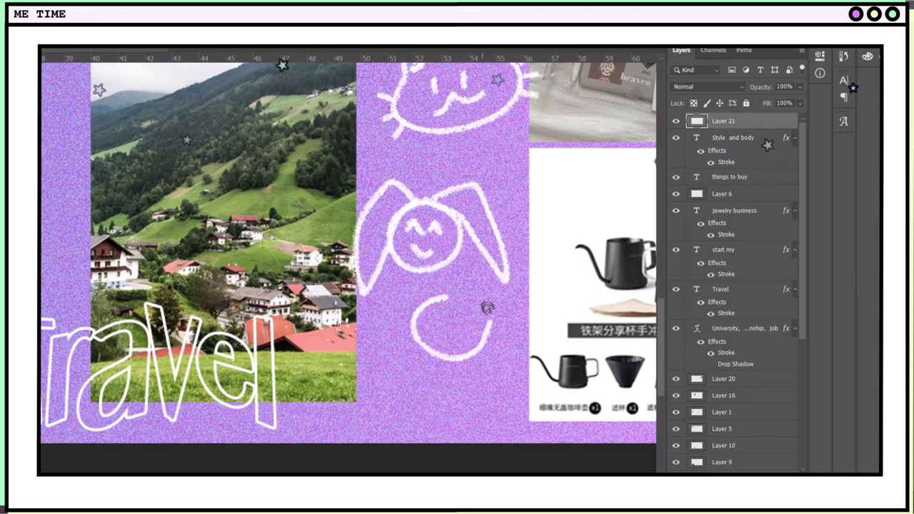
scroll(409, 382, "up", 10)
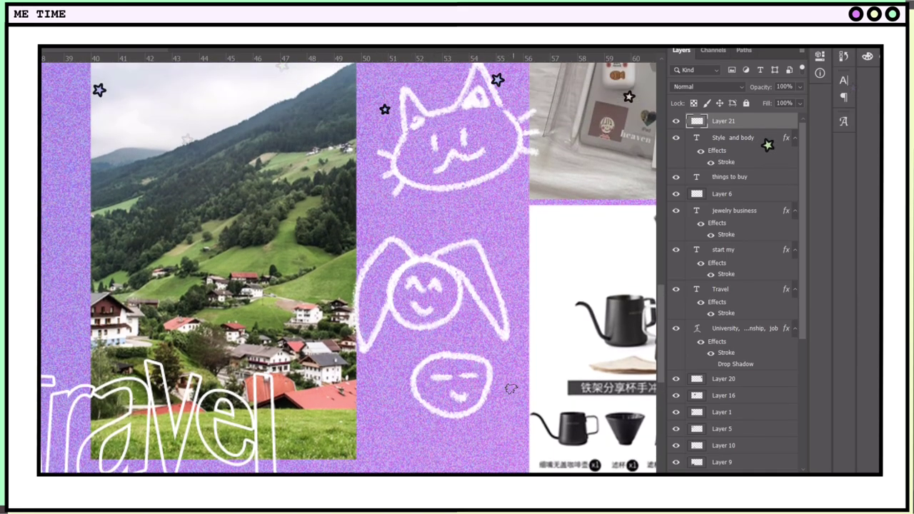
Handwrite "No COVID" in white on two lines between the clothing photo and the film box photo.
scroll(332, 232, "up", 1)
mouse_move(314, 180)
left_mouse_down()
mouse_move(261, 239)
mouse_move(303, 246)
left_mouse_up()
left_click_drag(335, 211, 349, 214)
mouse_move(356, 209)
left_mouse_down()
mouse_move(394, 209)
mouse_move(407, 239)
left_mouse_up()
left_click_drag(421, 200, 428, 243)
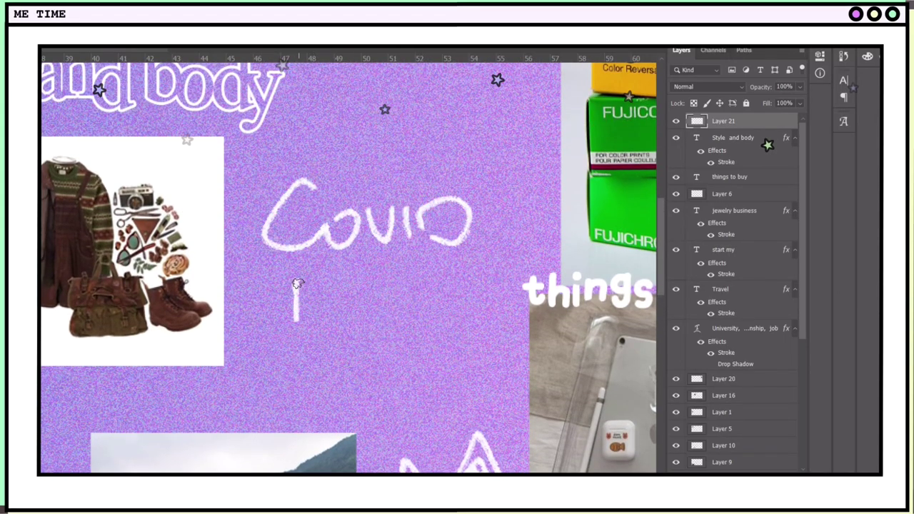
left_click_drag(337, 181, 375, 129)
Draw three short white rays on each side of the "No COVID" lettering.
left_click_drag(524, 160, 466, 172)
left_click_drag(524, 219, 481, 184)
left_click_drag(224, 148, 277, 174)
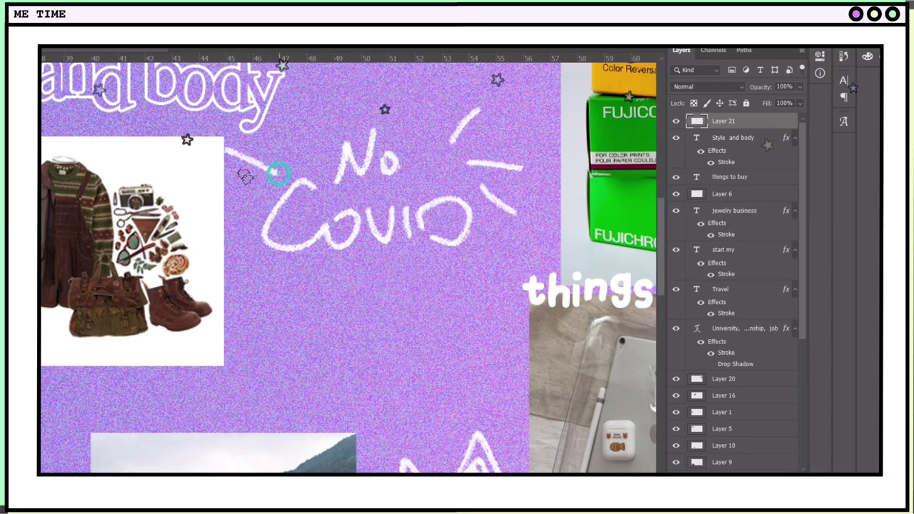
left_click_drag(224, 215, 268, 214)
left_click_drag(224, 264, 267, 239)
Handwrite "Don't" in white below the outfit photos, next to the pixelated photo.
scroll(347, 322, "down", 3)
scroll(364, 385, "left", 8)
scroll(364, 385, "down", 3)
left_click_drag(171, 234, 187, 284)
mouse_move(218, 257)
left_mouse_down()
mouse_move(236, 271)
mouse_move(276, 277)
left_mouse_up()
left_click_drag(294, 239, 297, 276)
left_click_drag(285, 262, 310, 257)
Continue the handwritten line with "burn out" just above the mountain photo.
left_click_drag(317, 214, 341, 265)
mouse_move(353, 242)
left_mouse_down()
mouse_move(371, 272)
mouse_move(392, 265)
left_mouse_up()
left_click_drag(397, 267, 421, 265)
mouse_move(464, 237)
left_mouse_down()
mouse_move(461, 247)
mouse_move(464, 240)
left_mouse_up()
left_click_drag(476, 238, 494, 242)
left_click_drag(509, 223, 509, 265)
Finish the handwritten phrase with "again!" above the cat face.
scroll(492, 243, "right", 4)
mouse_move(460, 212)
left_mouse_down()
mouse_move(475, 235)
mouse_move(470, 267)
left_mouse_up()
mouse_move(523, 213)
left_mouse_down()
mouse_move(533, 235)
mouse_move(551, 232)
left_mouse_up()
left_click(545, 189)
left_click_drag(566, 202, 601, 240)
scroll(413, 252, "right", 7)
mouse_move(408, 150)
left_mouse_down()
mouse_move(416, 216)
mouse_move(369, 258)
left_mouse_up()
left_click(425, 244)
Handwrite "Pls take" in white on two lines between the pixelated photo and the mountain photo.
scroll(421, 242, "left", 5)
left_click_drag(373, 213, 378, 231)
left_click_drag(425, 210, 426, 268)
left_click_drag(458, 219, 450, 261)
mouse_move(376, 296)
left_mouse_down()
mouse_move(386, 340)
mouse_move(428, 337)
left_mouse_up()
mouse_move(437, 302)
left_mouse_down()
mouse_move(438, 338)
mouse_move(460, 338)
left_mouse_up()
left_click_drag(461, 324, 478, 338)
Handwrite "your time" on two lines below "take", above the outlined "Travel" text.
scroll(471, 332, "down", 3)
left_click_drag(394, 269, 386, 323)
left_click_drag(419, 279, 416, 280)
left_click_drag(430, 277, 451, 303)
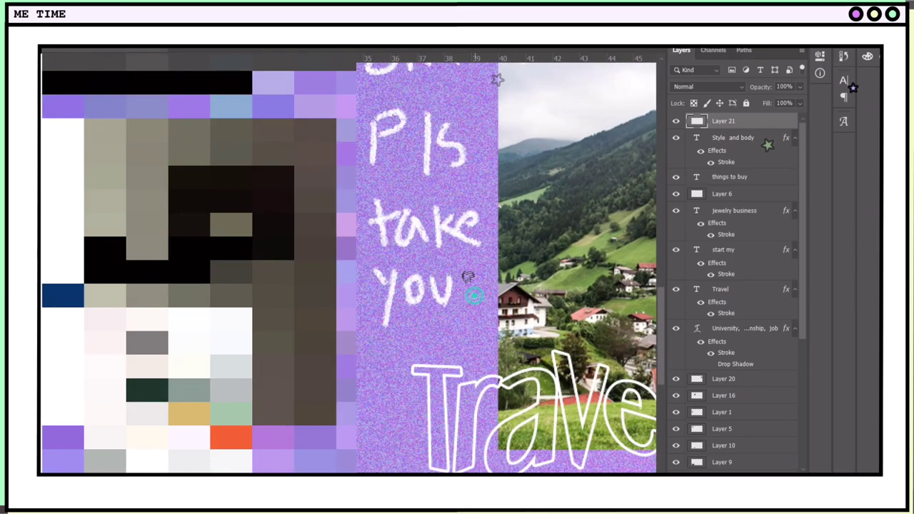
left_click_drag(438, 346, 458, 327)
left_click_drag(462, 329, 499, 313)
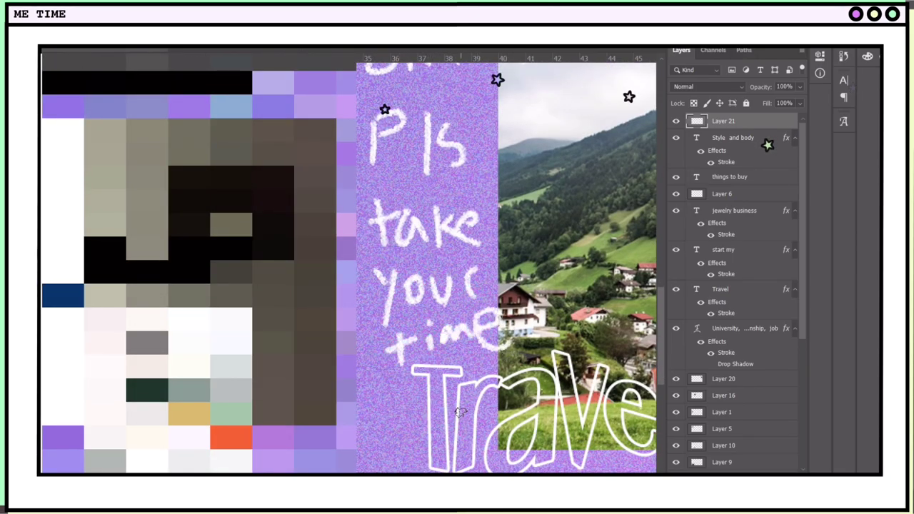
Lasso the "No COVID" doodle, scale it down slightly away from the clothing photo, and deselect it.
key("ctrl+0")
left_click_drag(520, 265, 519, 258)
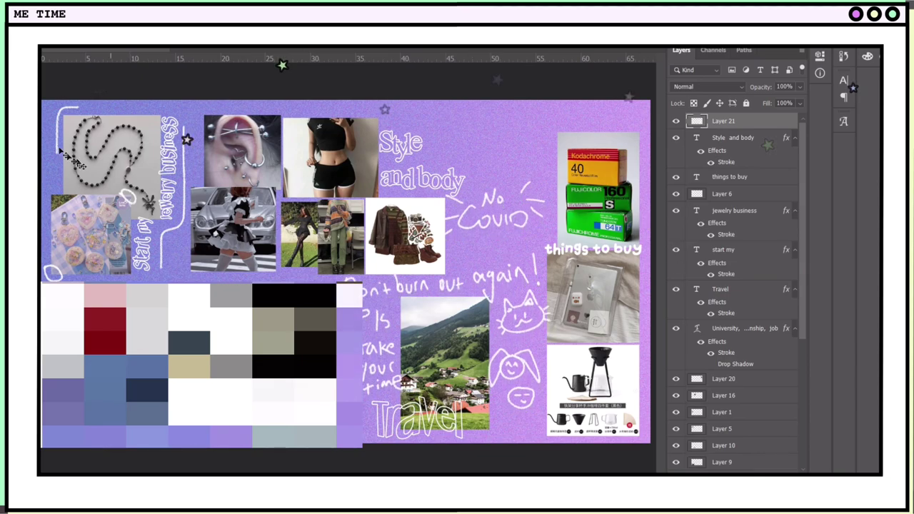
left_click_drag(477, 163, 464, 158)
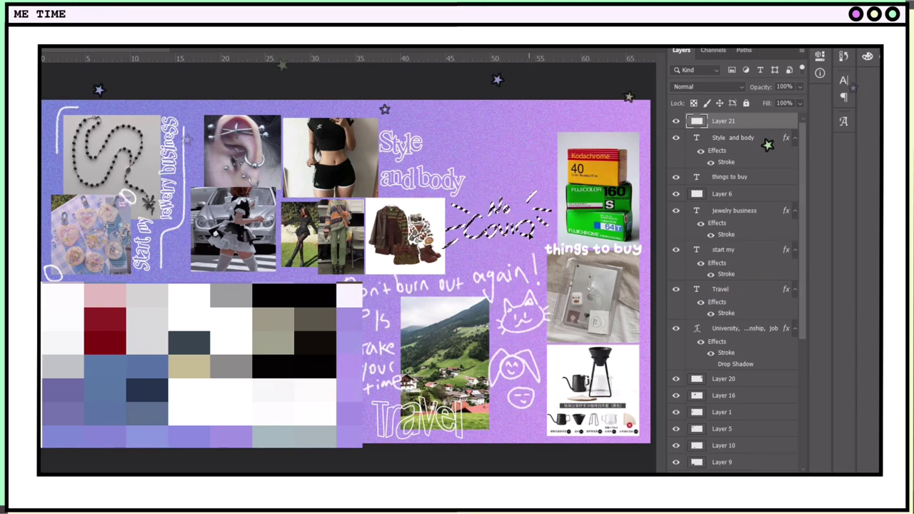
key("ctrl+d")
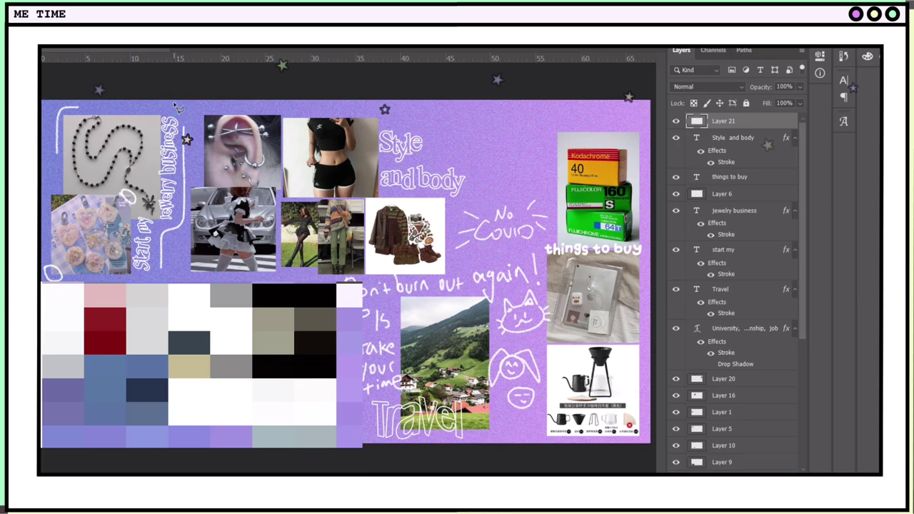
Examine the handwritten captions and the space around the photos up close, and review the whole board.
key("ctrl+plus")
key("ctrl+plus")
key("ctrl+plus")
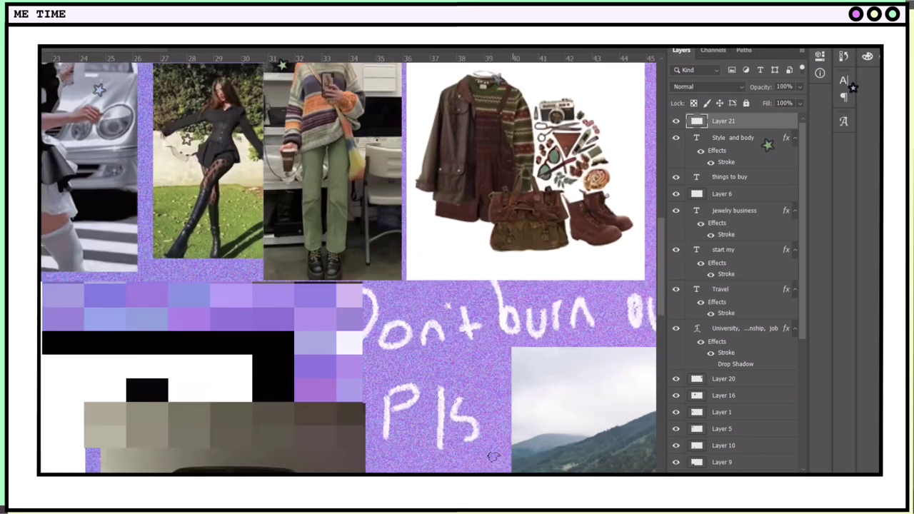
scroll(512, 446, "right", 5)
scroll(507, 424, "up", 5)
key("ctrl+minus")
key("ctrl+minus")
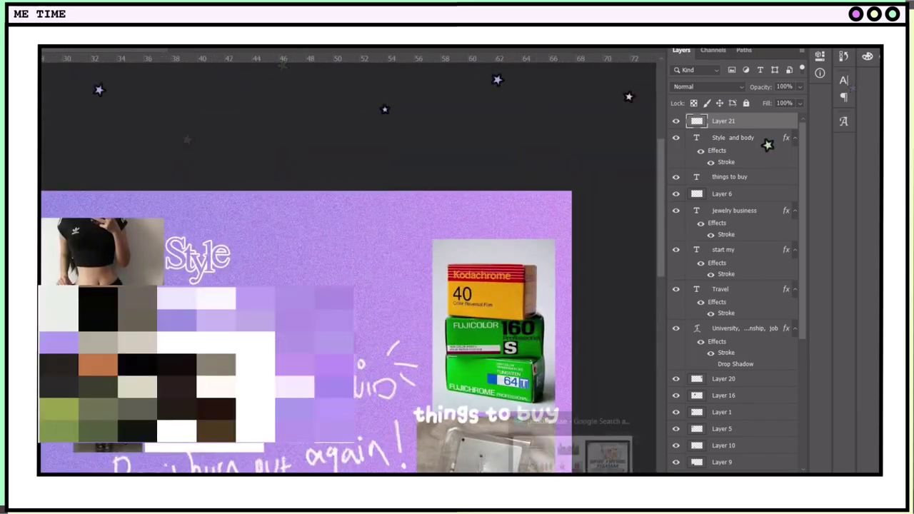
key("ctrl+0")
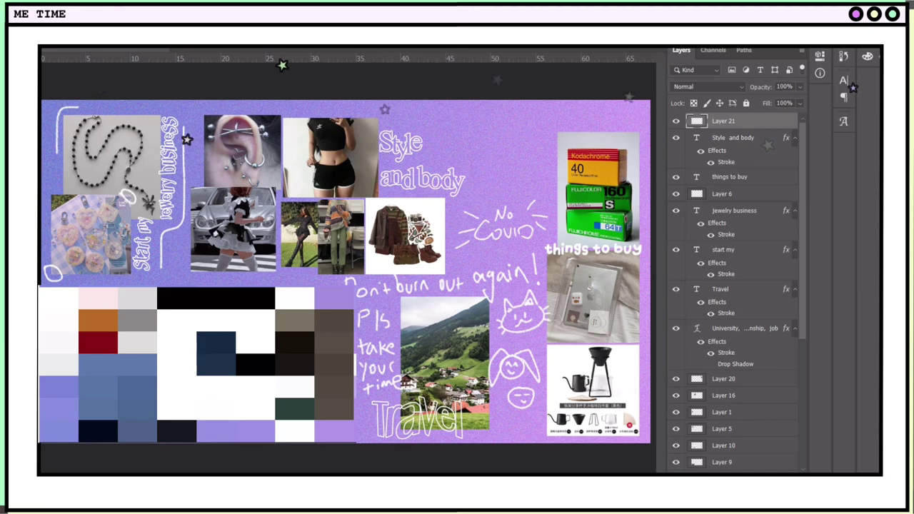
On a new layer above the white doodles, draw a red heart above the "No COVID" lettering.
key("ctrl+shift+alt+n")
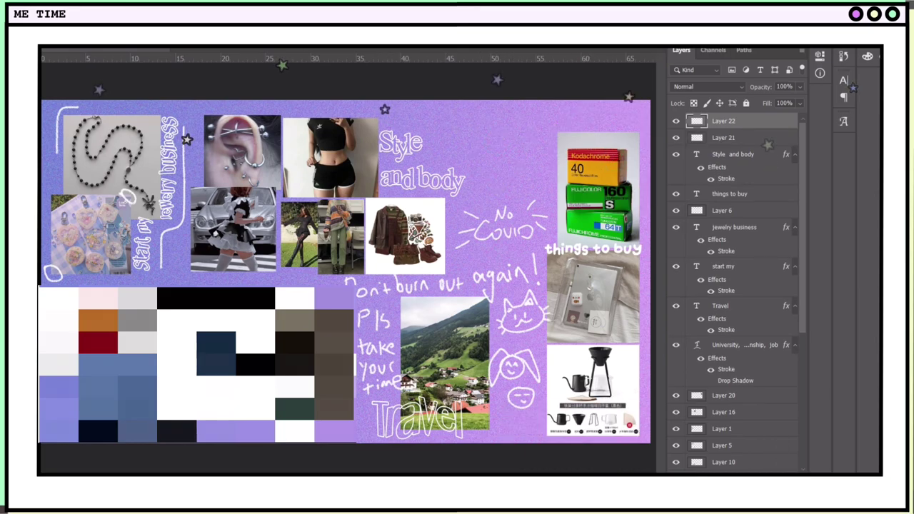
left_click_drag(503, 128, 510, 168)
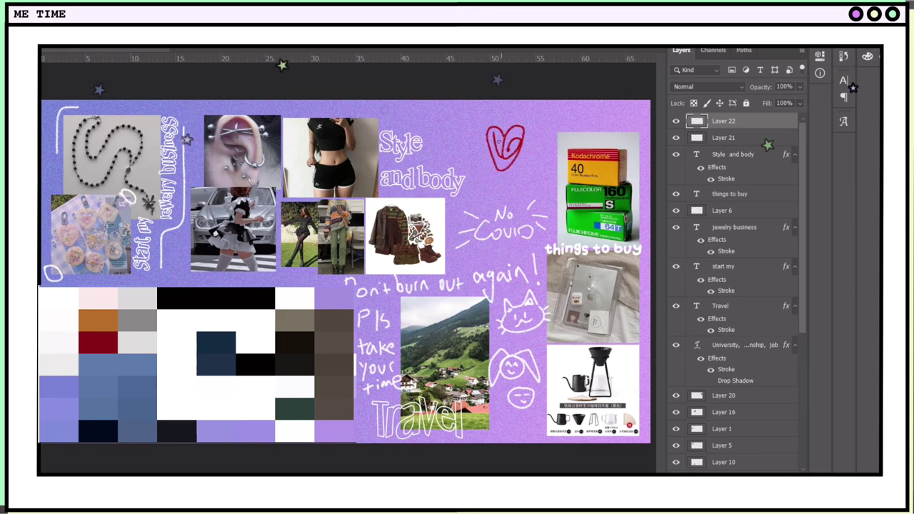